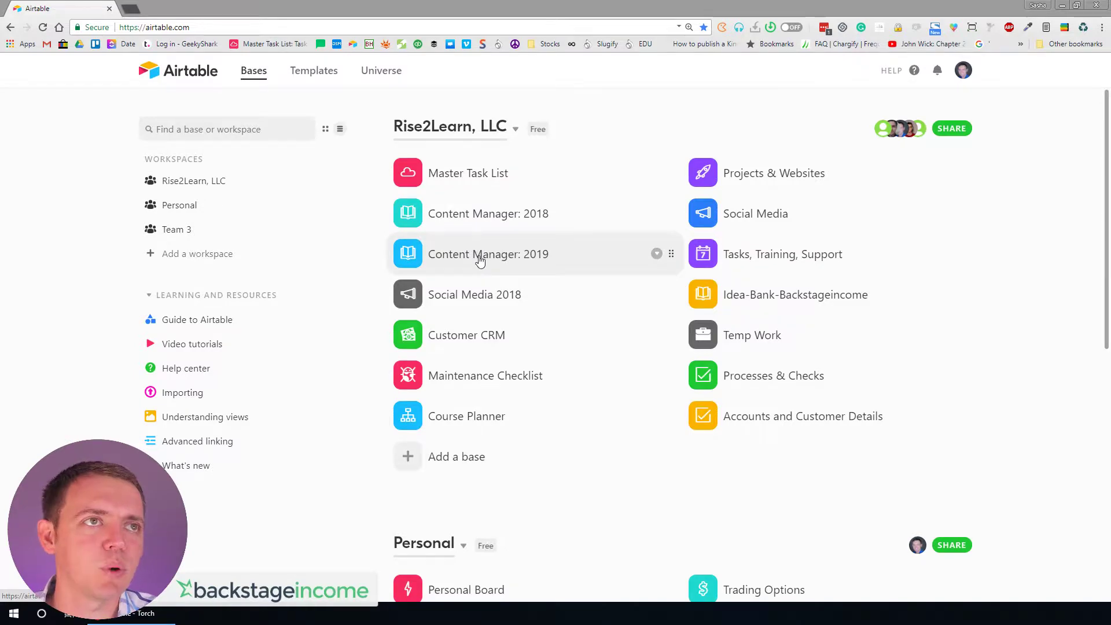
- Open the Content Manager: 2019 base and glance at its list of views
click(480, 261)
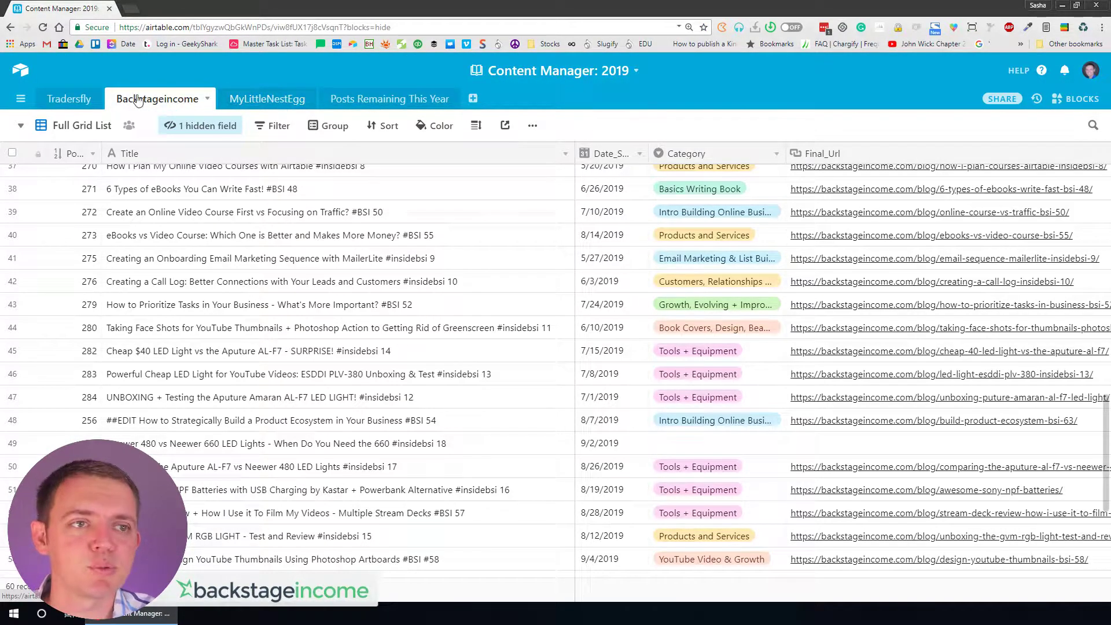
click(82, 125)
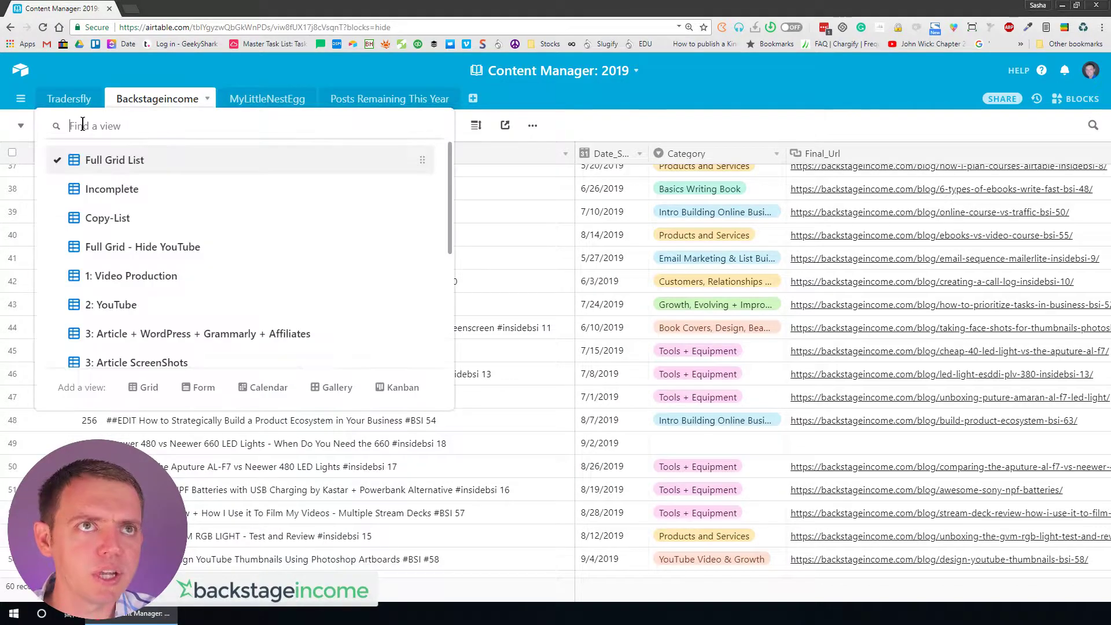
click(586, 117)
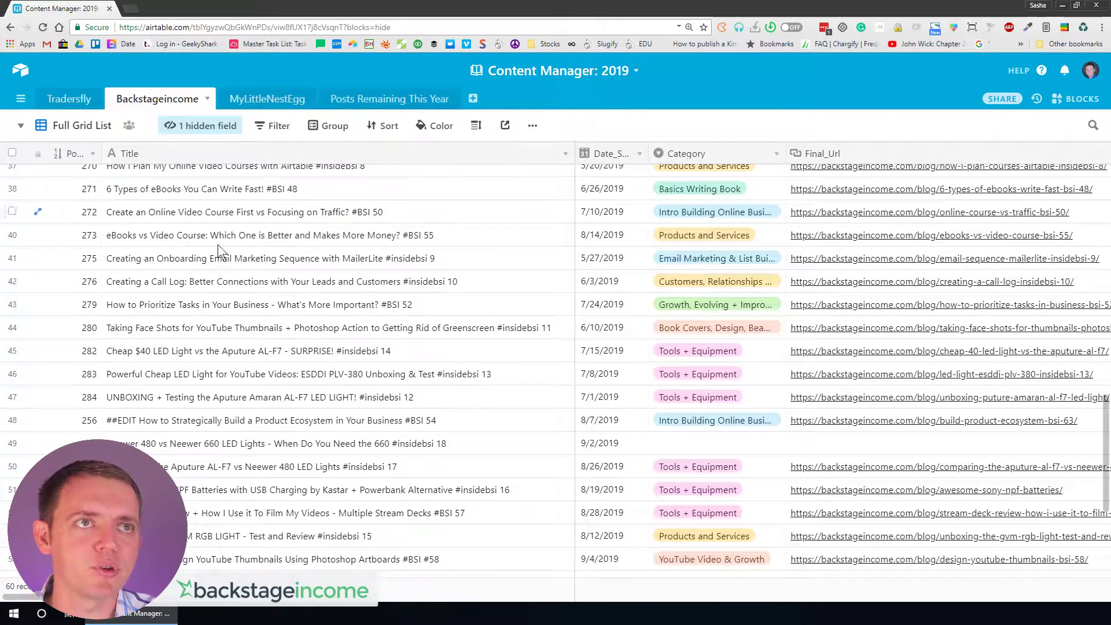
scroll(235, 277, up, 2)
scroll(235, 277, up, 5)
scroll(235, 289, down, 10)
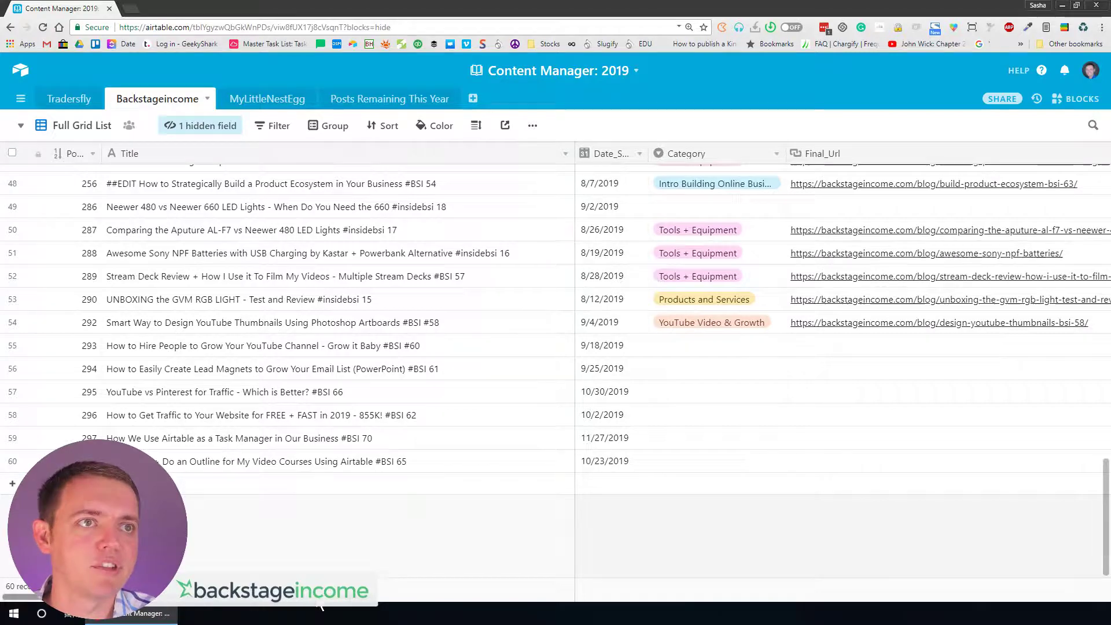
- Narrow the Title column so the video and Pinterest thumbnail columns fit beside it
drag(155, 596, 399, 605)
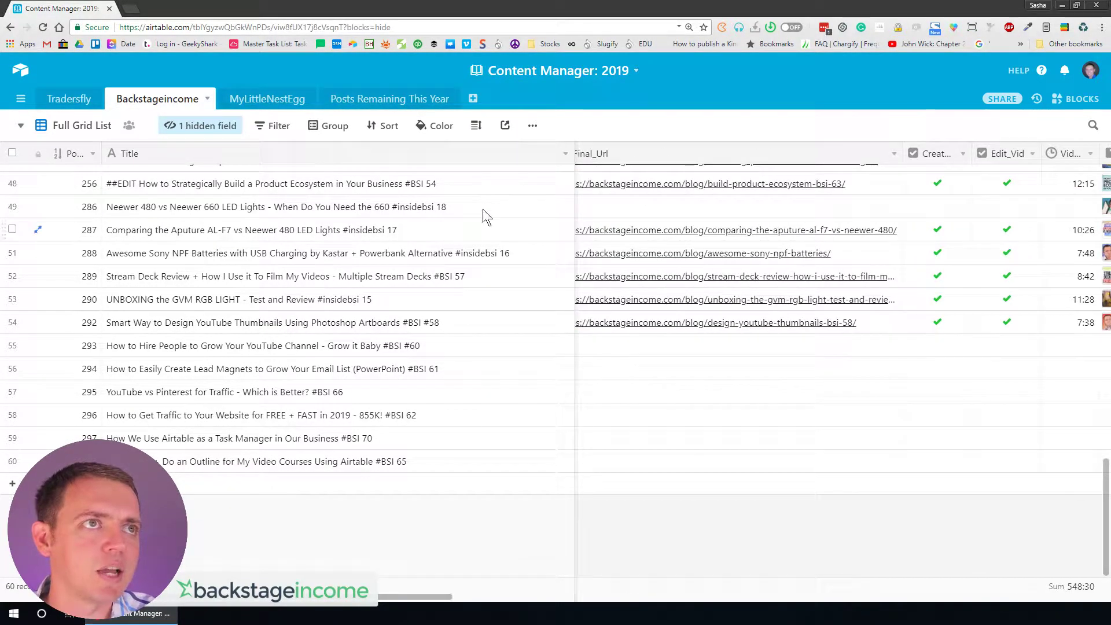
drag(576, 153, 274, 153)
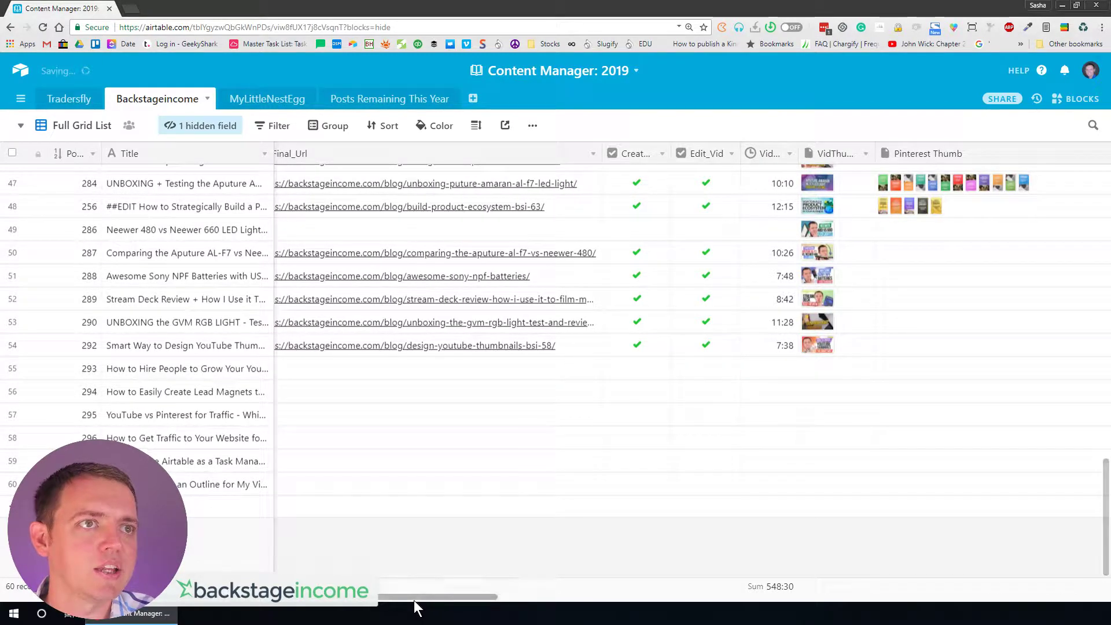
scroll(360, 444, up, 5)
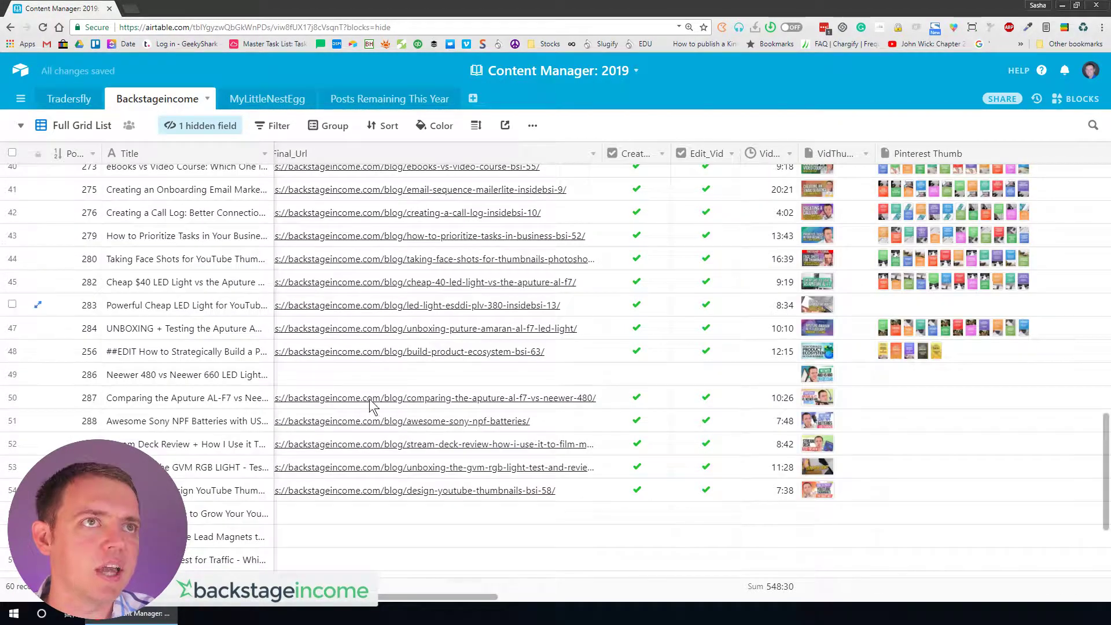
drag(383, 599, 236, 606)
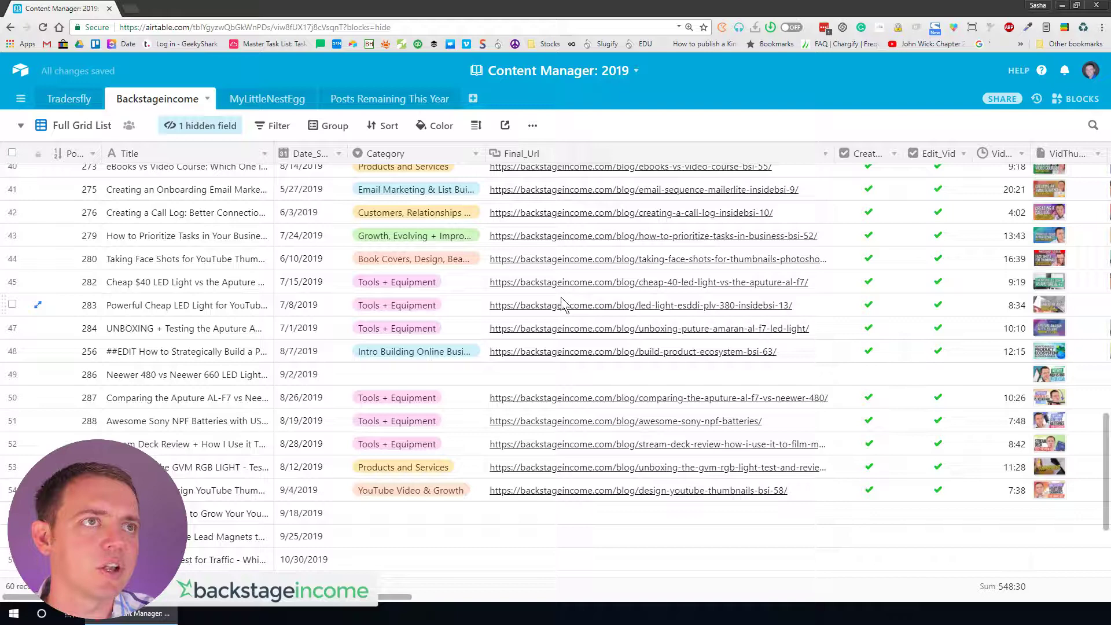
drag(392, 595, 477, 602)
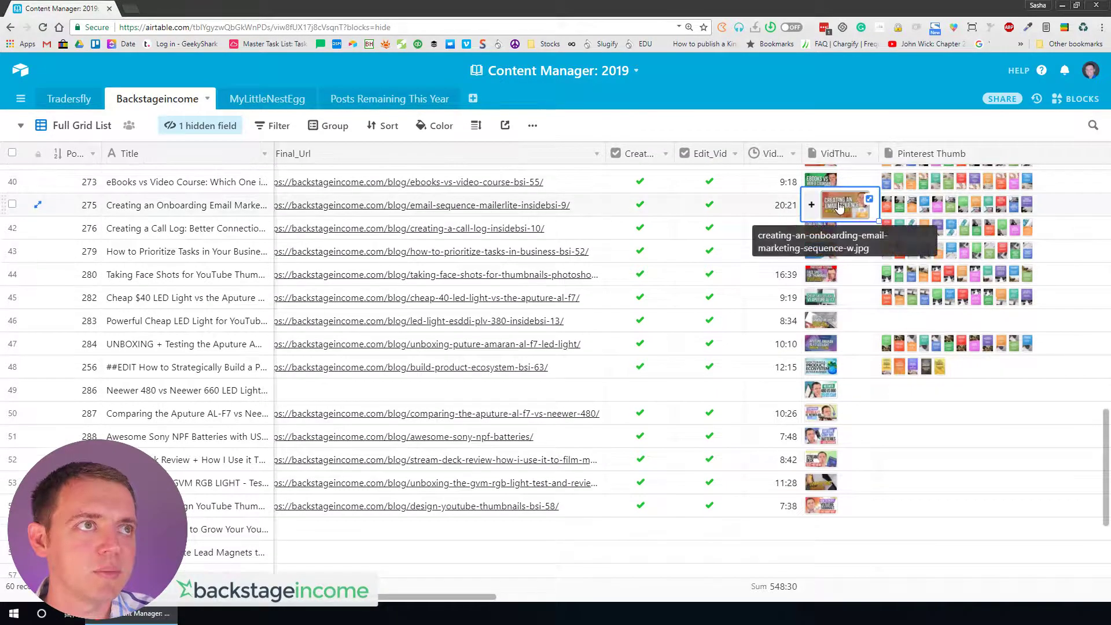
click(833, 201)
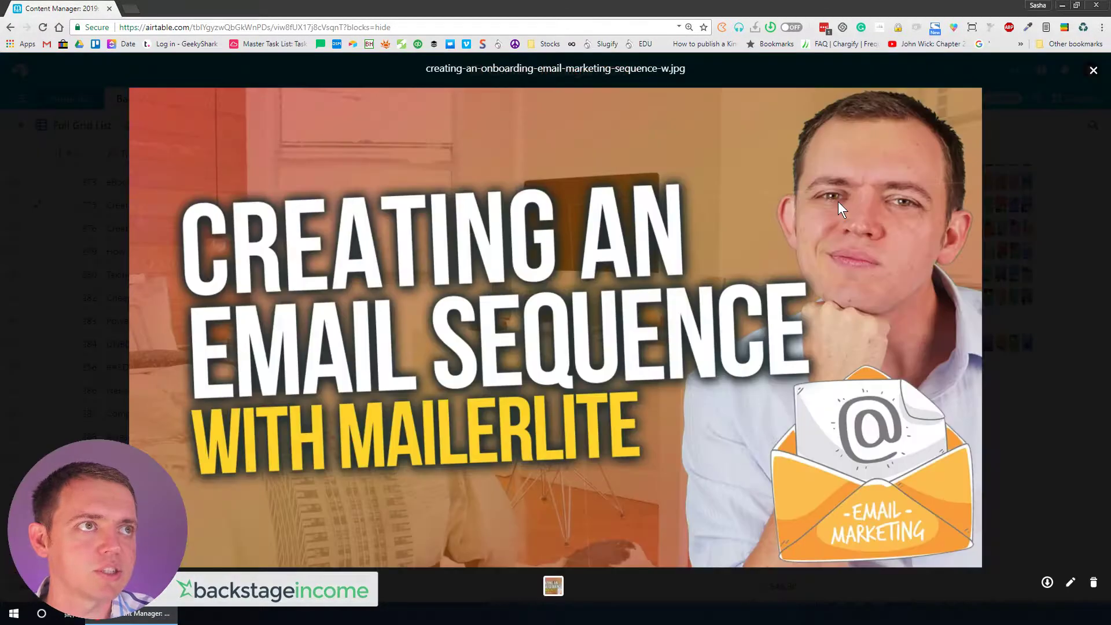
click(1039, 181)
click(824, 276)
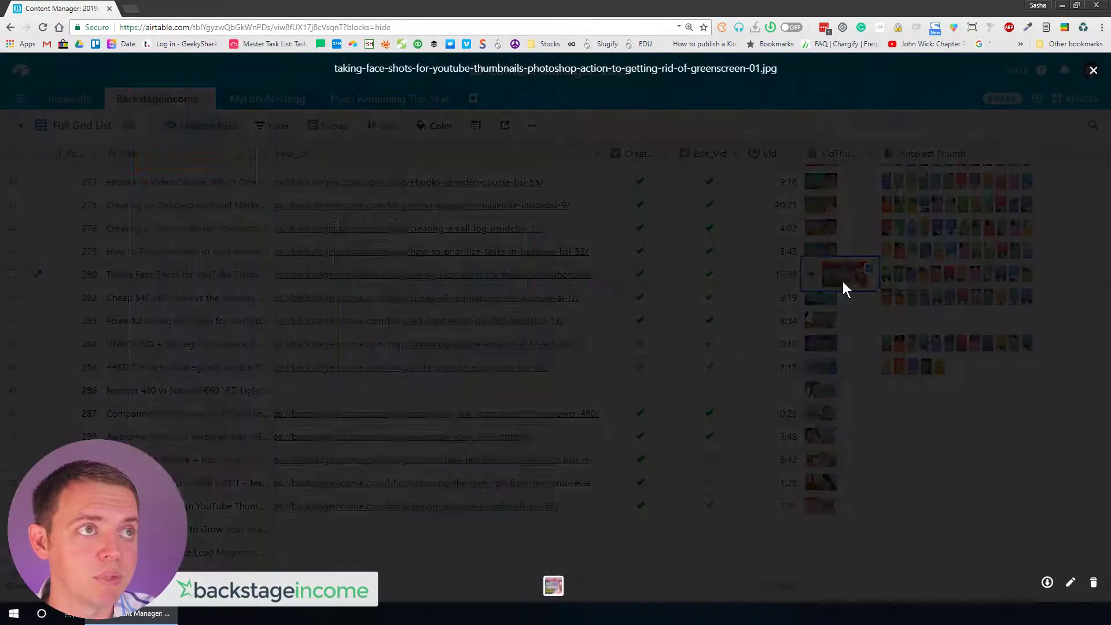
click(1074, 70)
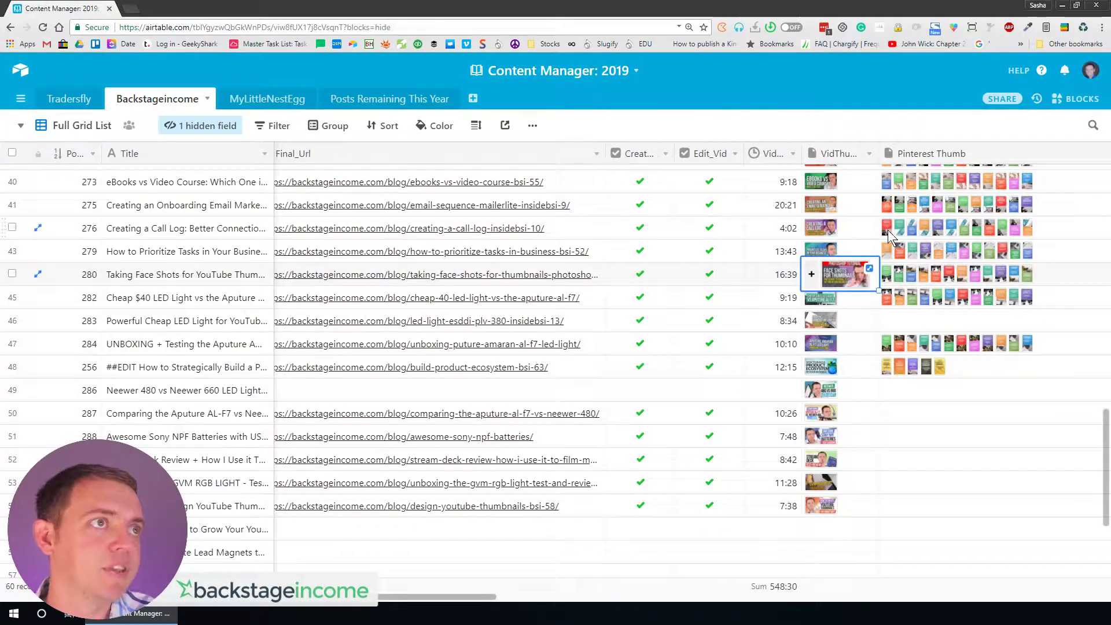
click(887, 230)
click(870, 229)
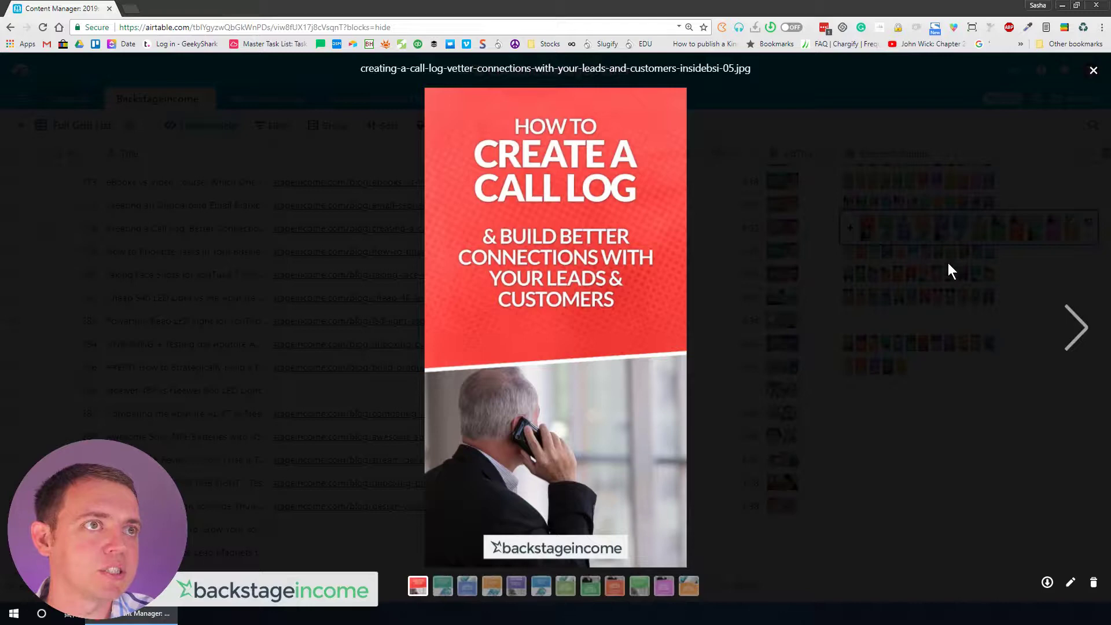
click(1094, 70)
drag(495, 599, 755, 595)
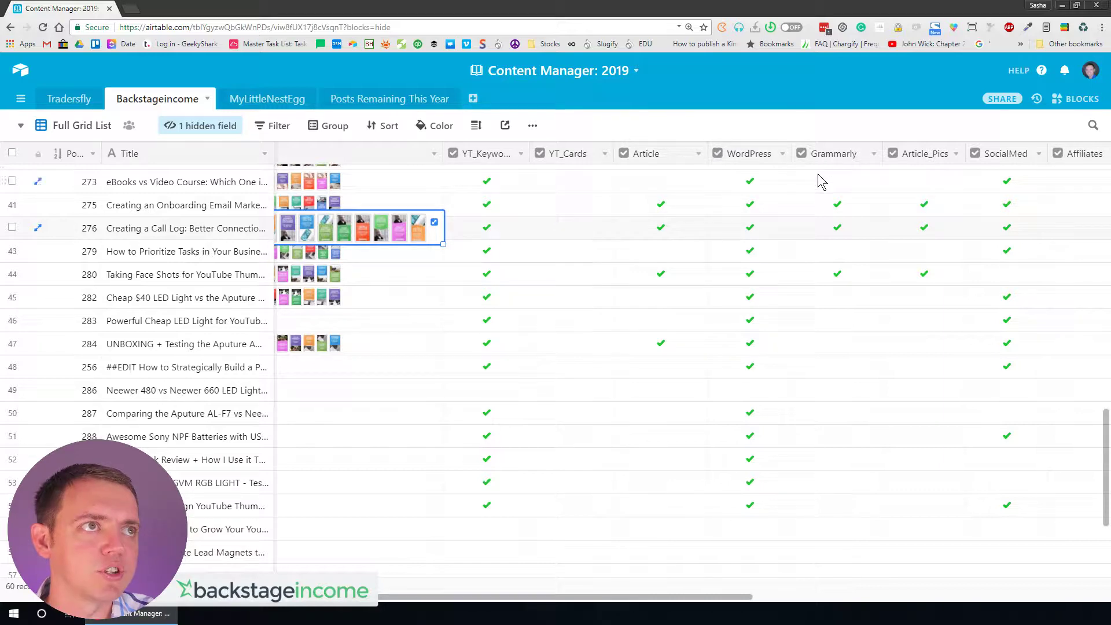
drag(657, 600, 305, 605)
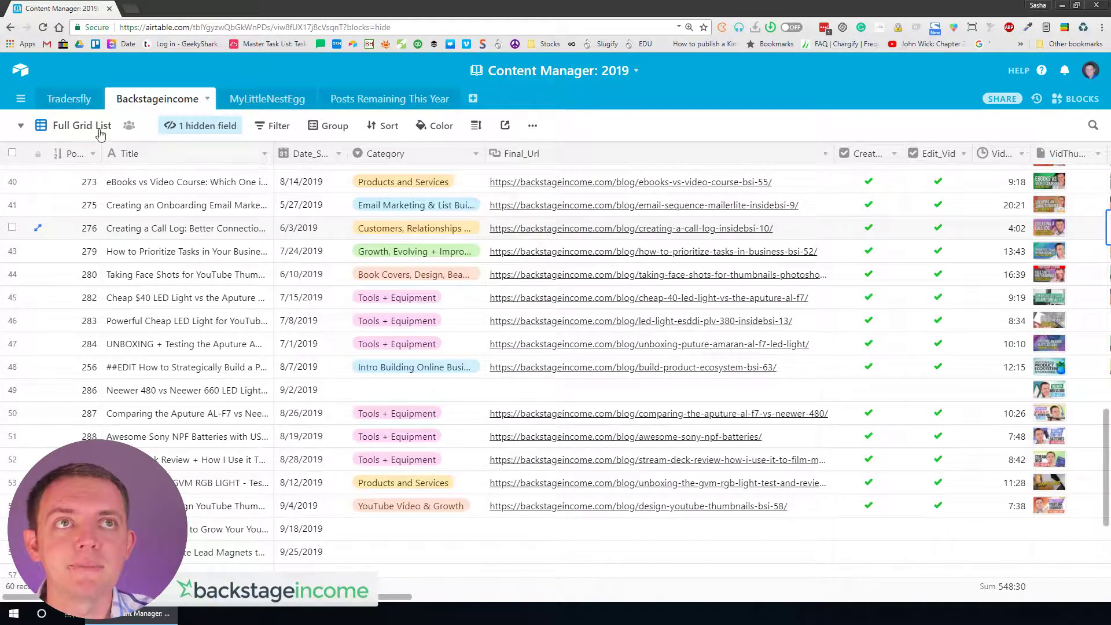
- Switch to the 1: Video Production view, then to the 2: YouTube view
click(81, 125)
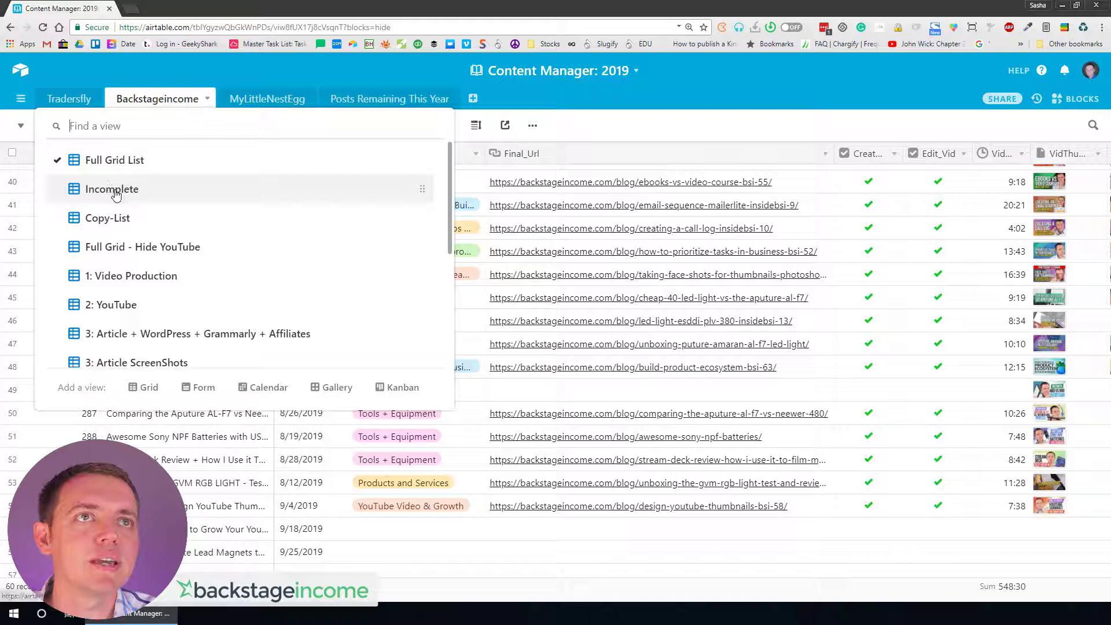
click(136, 276)
scroll(184, 251, down, 1)
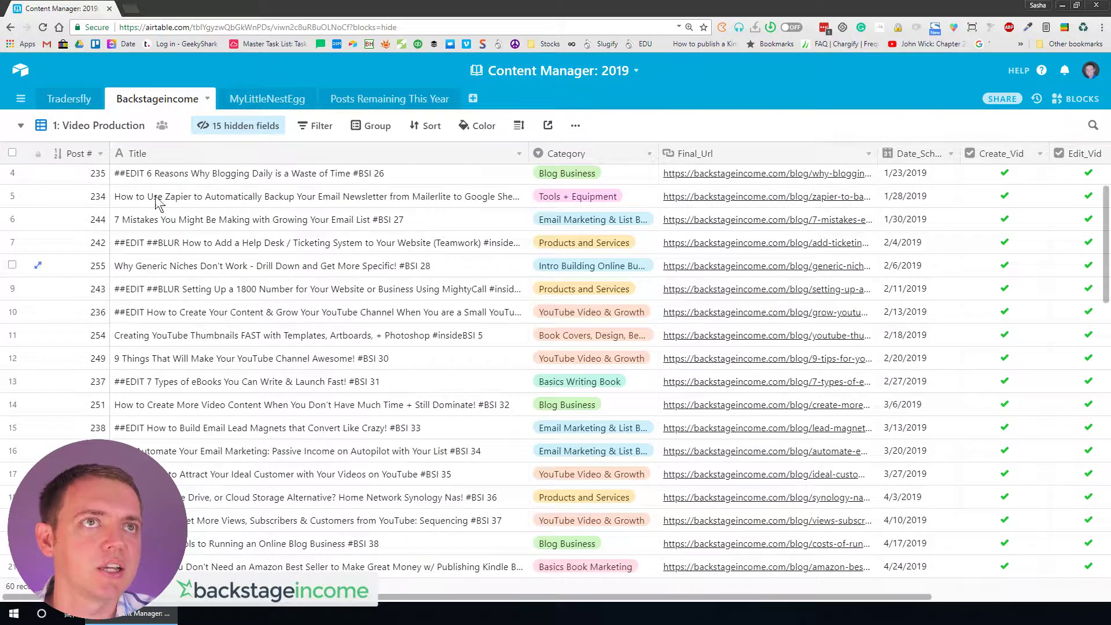
click(93, 125)
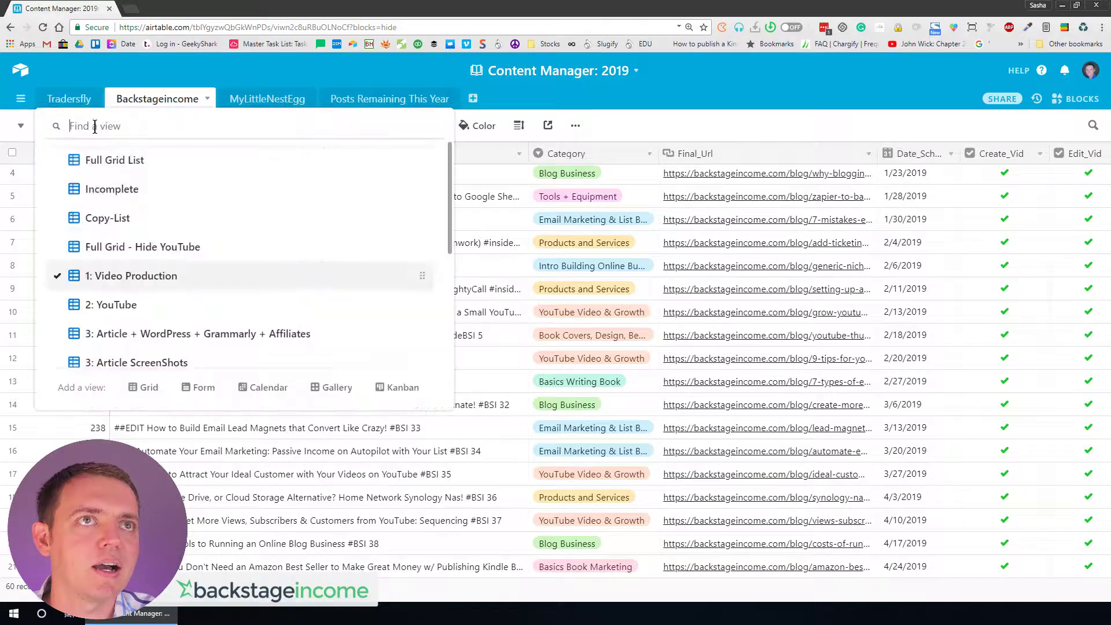
click(112, 303)
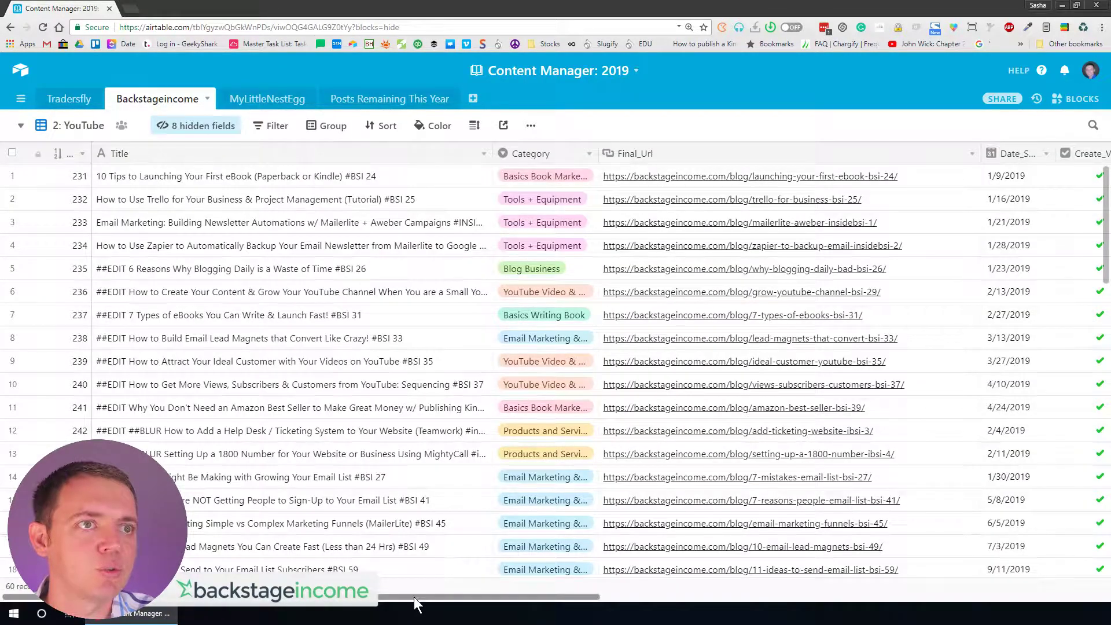
drag(414, 596, 875, 622)
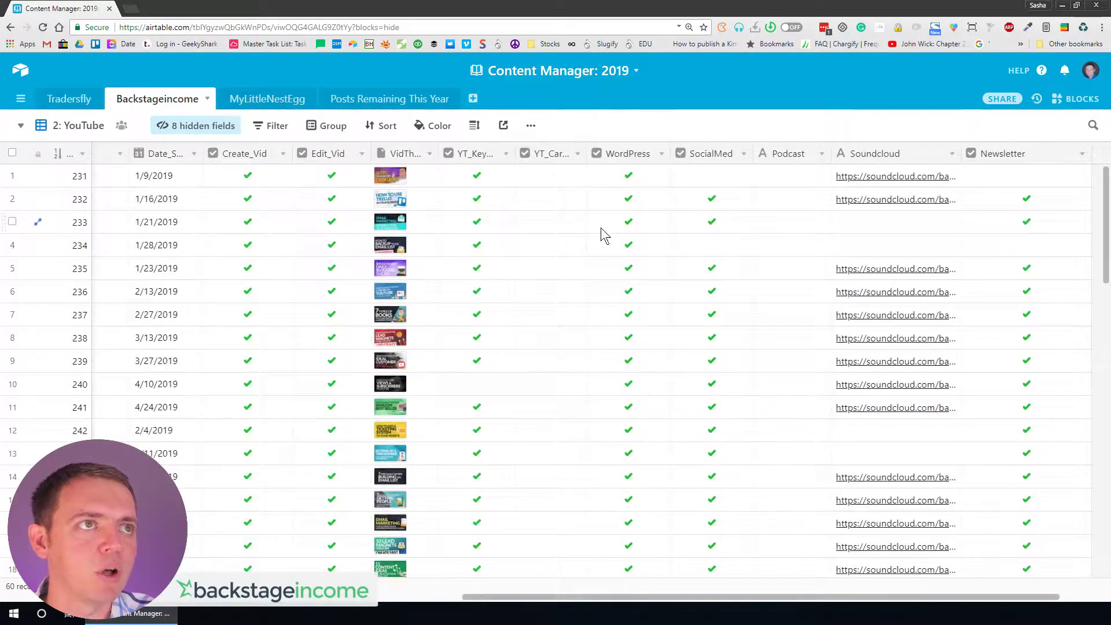
- Switch to the 3: Article + WordPress + Grammarly + Affiliates view and scan its columns
click(91, 127)
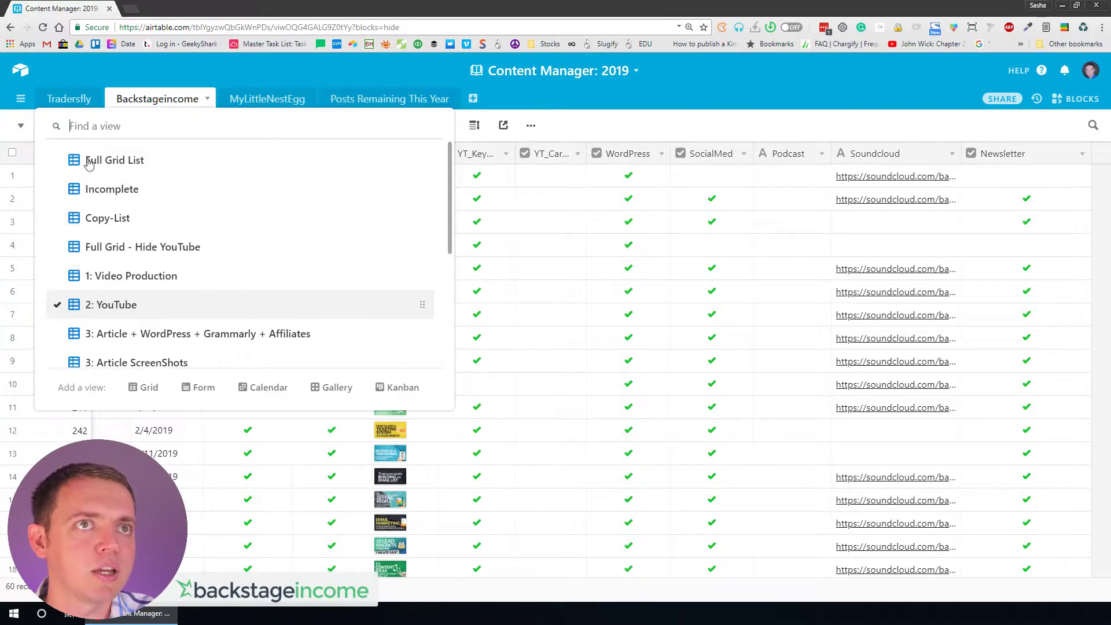
click(124, 334)
drag(556, 596, 839, 600)
scroll(724, 235, up, 2)
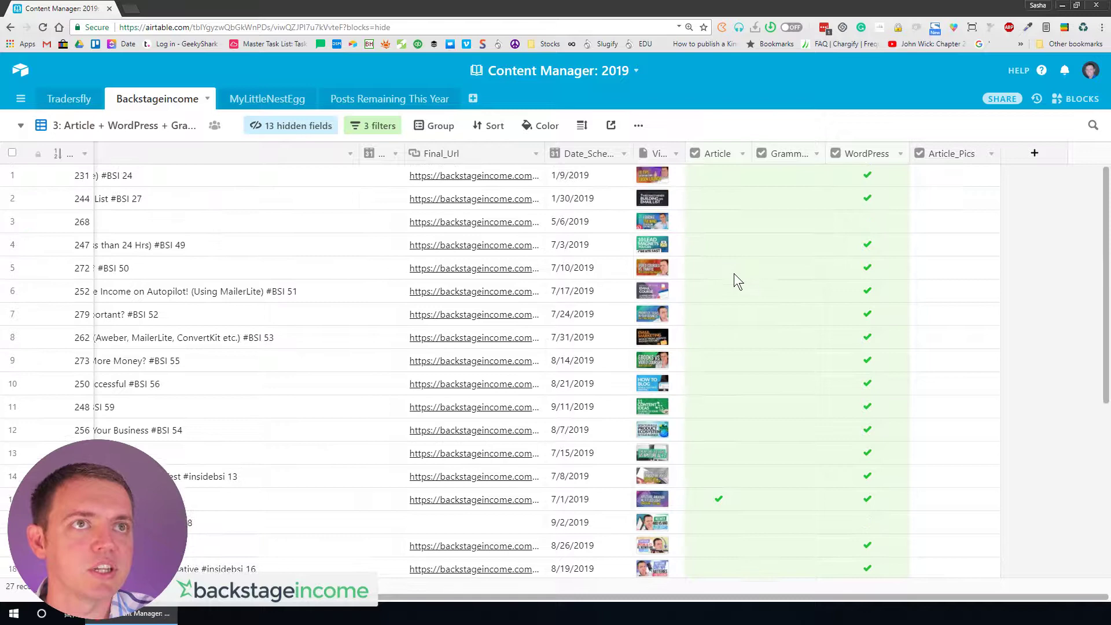
drag(549, 596, 307, 607)
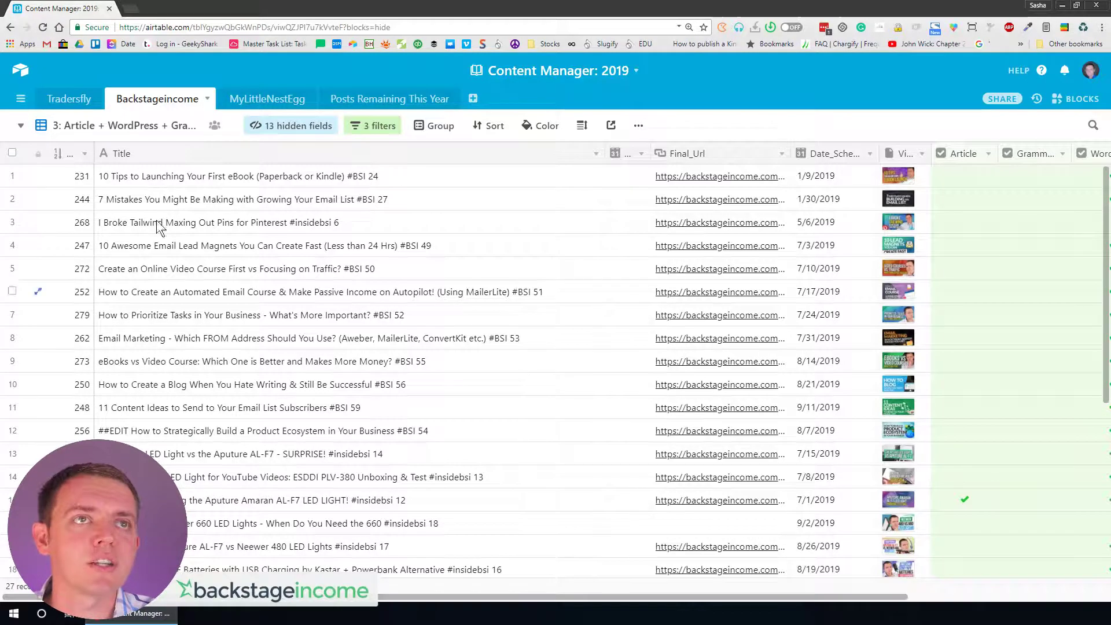
click(104, 129)
scroll(139, 289, down, 2)
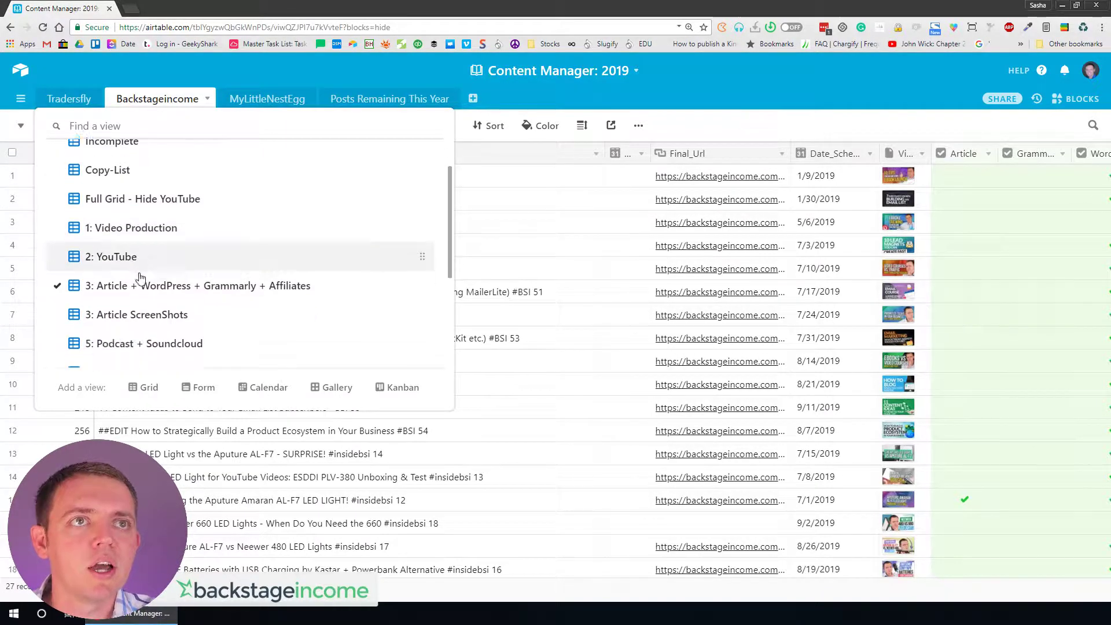
- Show the table as the Gallery - YouTube Thumbs view and scroll the cards
scroll(155, 315, down, 1)
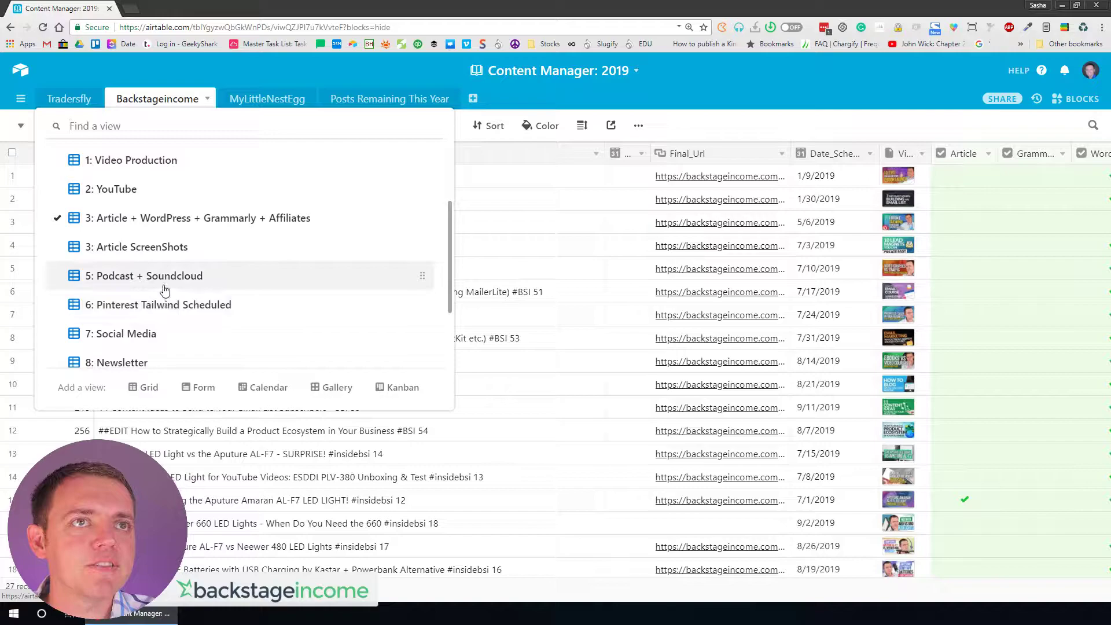
scroll(164, 284, down, 2)
click(149, 289)
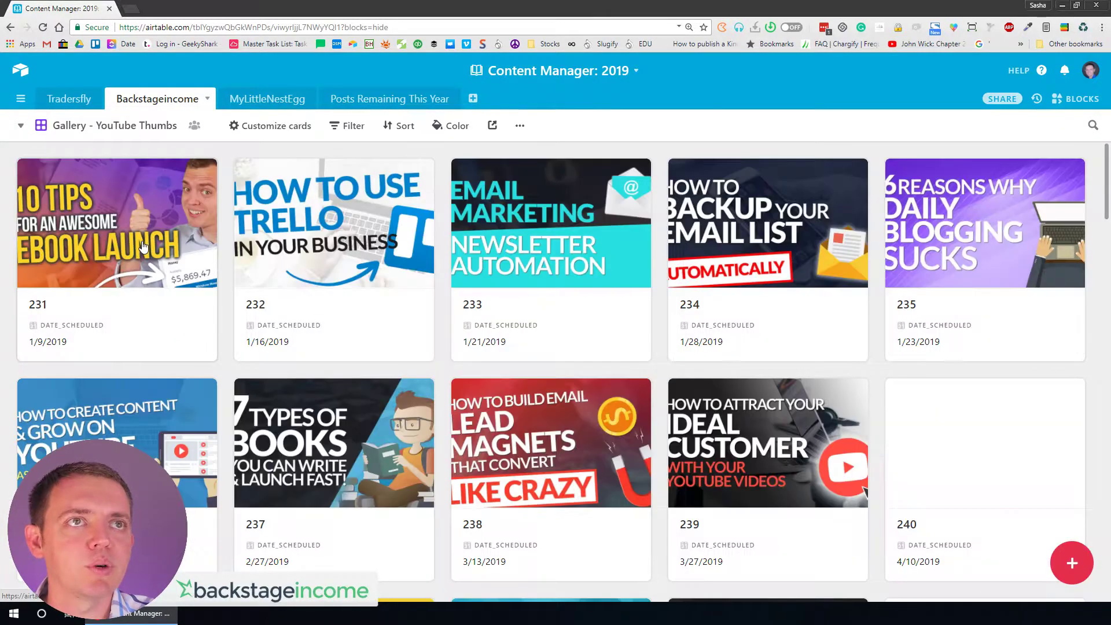
scroll(453, 353, down, 20)
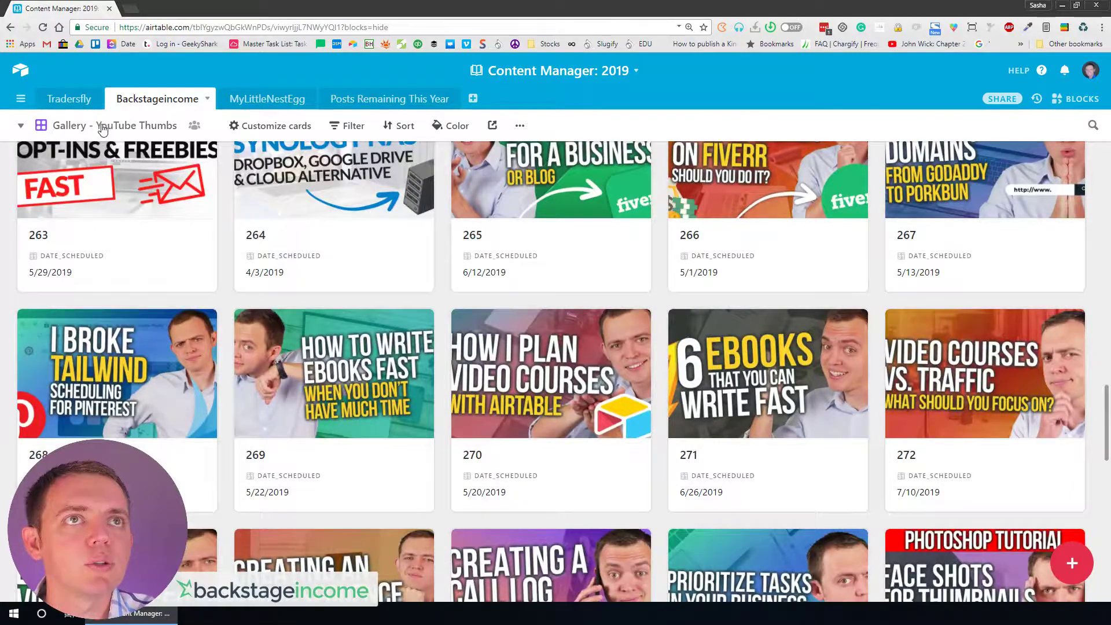
- Switch the gallery to the Gallery - Pinterest Thumbs view
click(102, 127)
scroll(151, 322, down, 3)
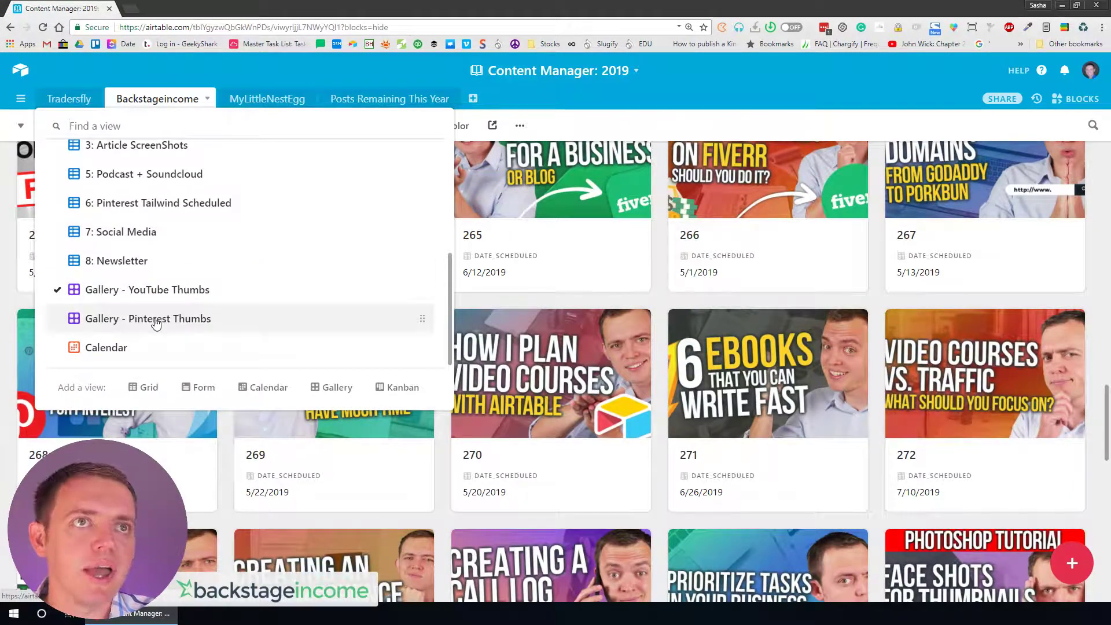
click(156, 320)
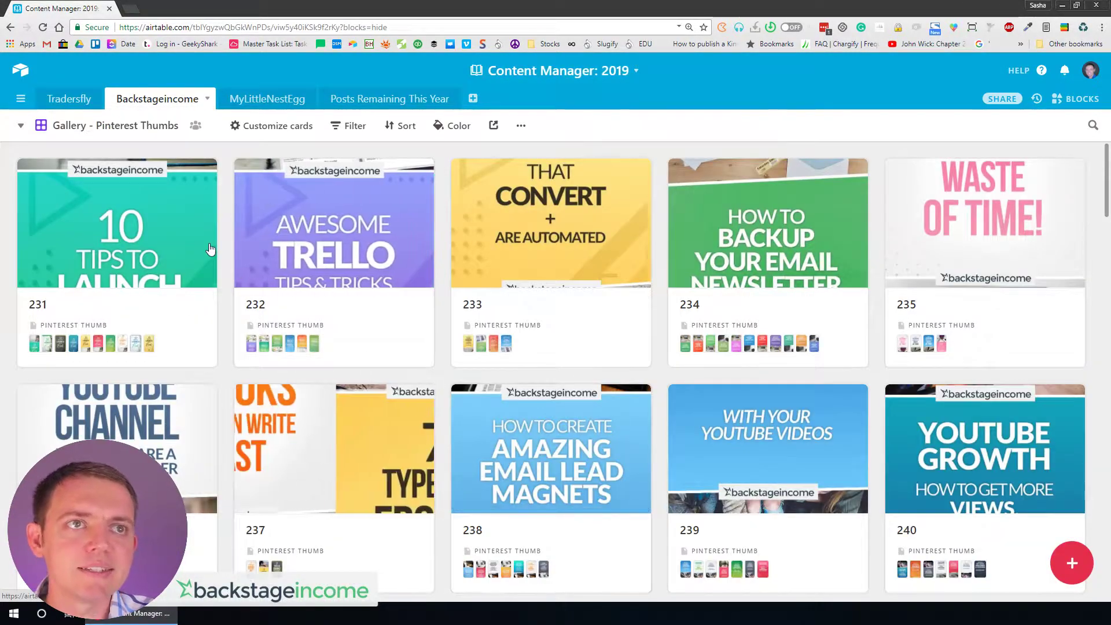
click(92, 126)
scroll(117, 203, up, 5)
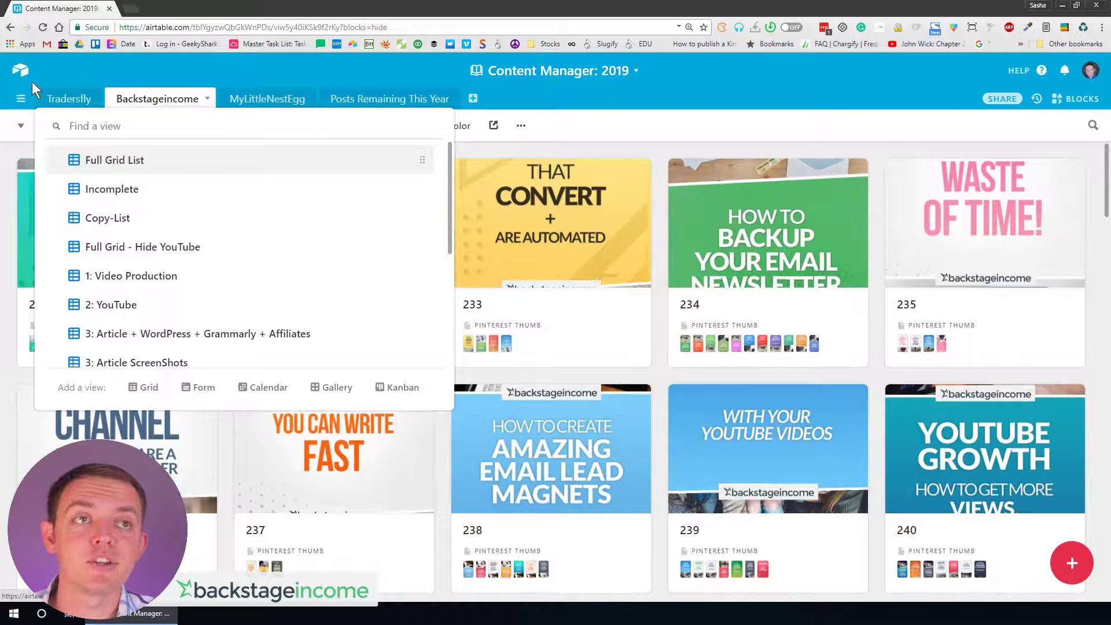
- Show the Tradersfly table's 1: Video Production grid and scroll to its last of 79 episodes
click(89, 72)
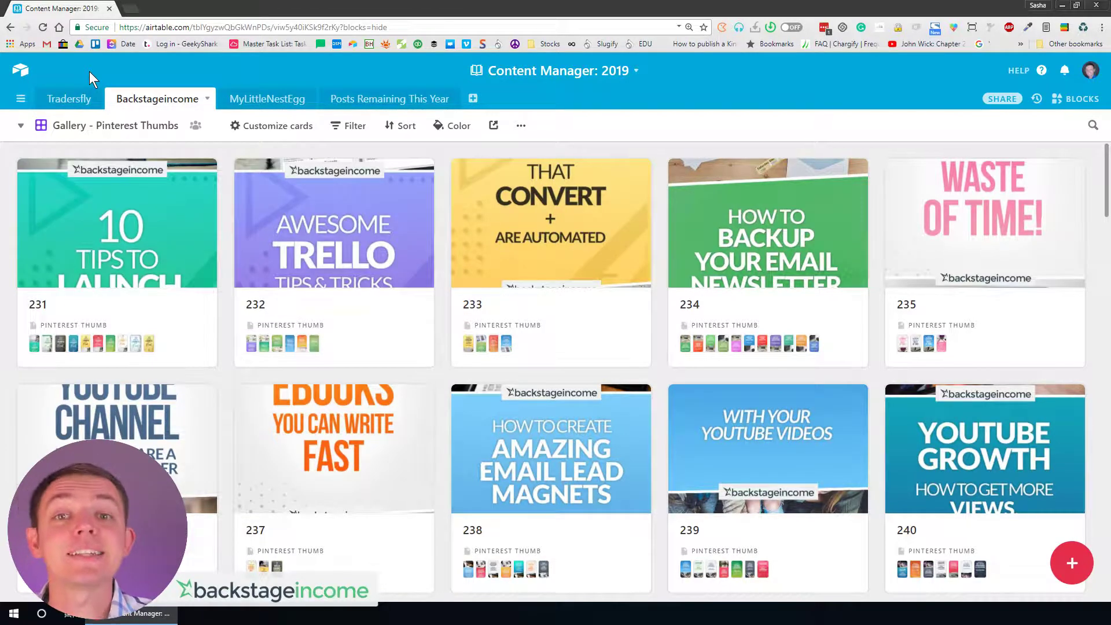
click(70, 98)
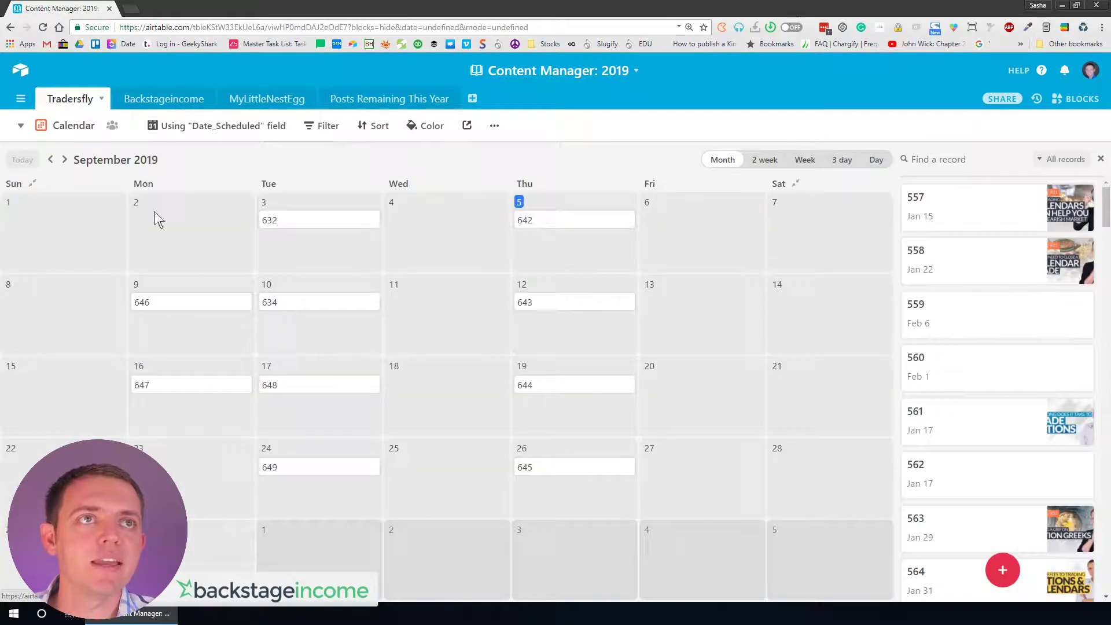
click(72, 126)
scroll(99, 173, up, 5)
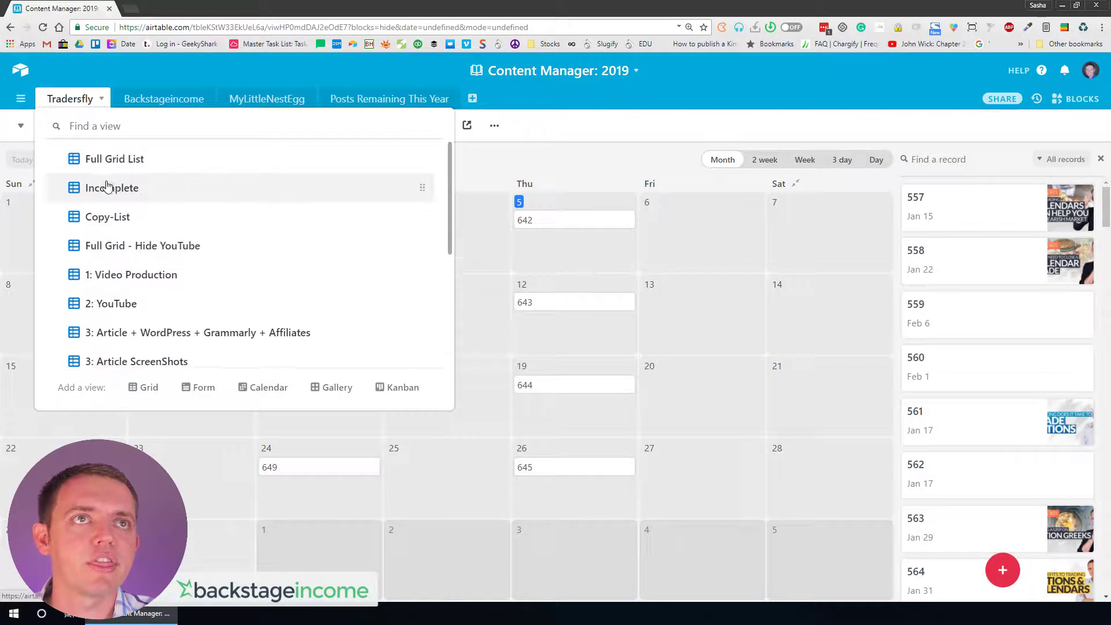
click(121, 278)
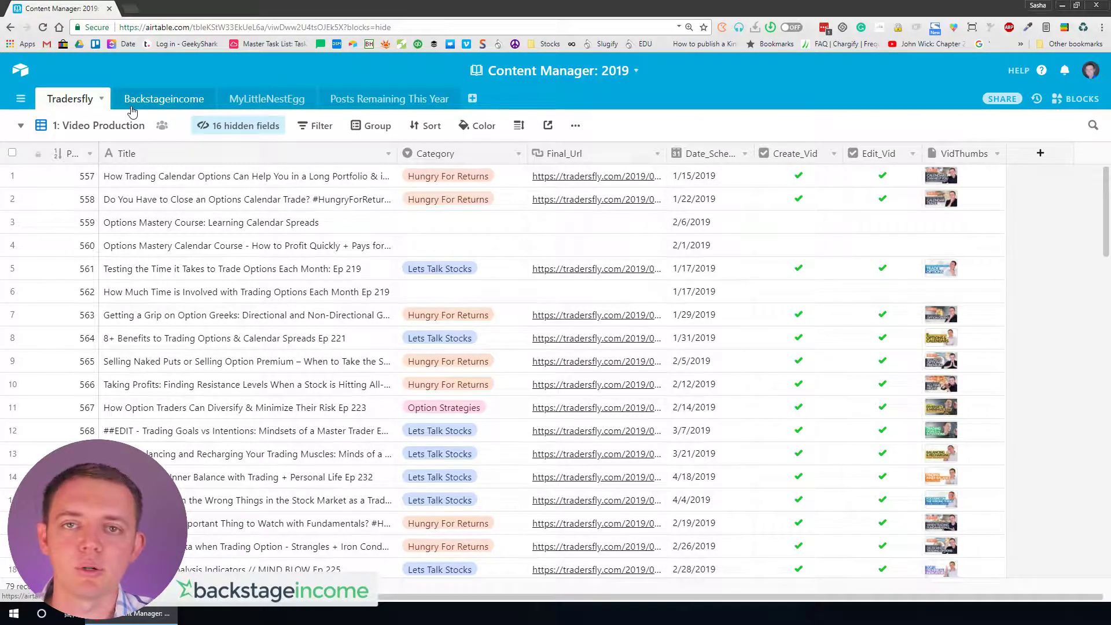
scroll(207, 401, down, 1)
scroll(421, 425, down, 20)
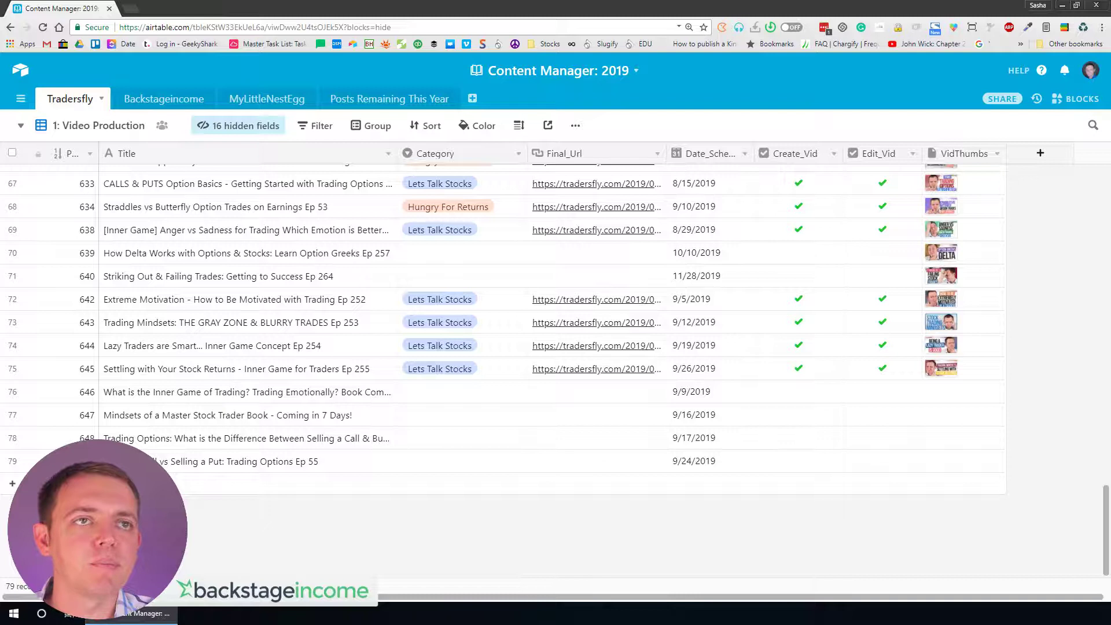
- Mark the unscheduled final rows and the space below them with red annotations
mouse_move(239, 480)
mouse_down()
mouse_move(174, 478)
mouse_move(191, 530)
mouse_up()
drag(422, 482, 943, 482)
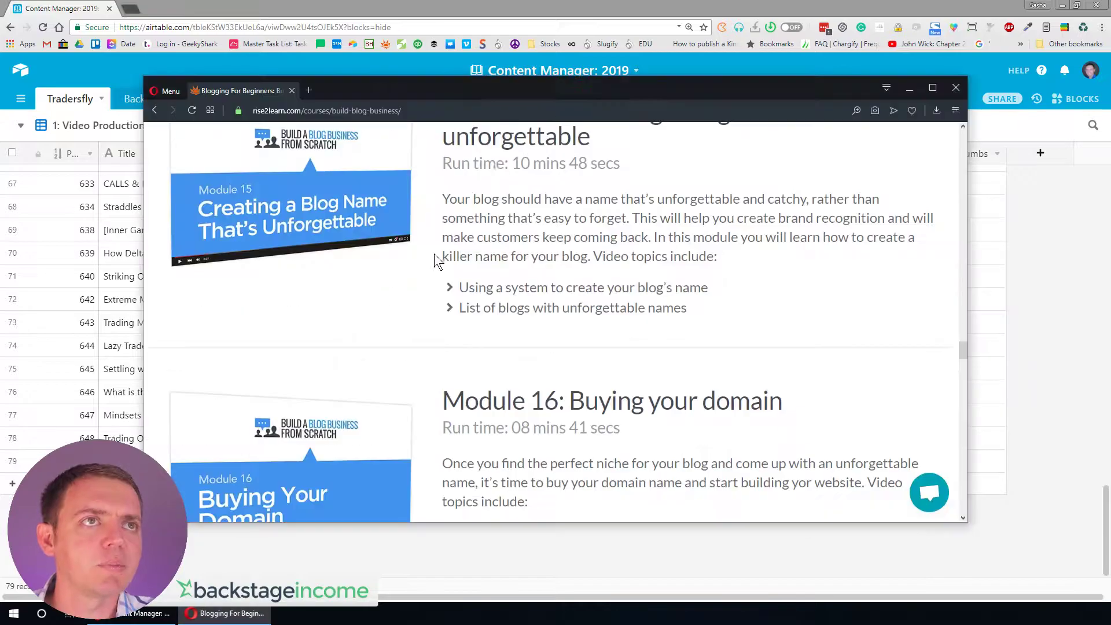
- Maximise the Opera window and load the backstageincome.com home page
double_click(593, 91)
scroll(577, 124, up, 20)
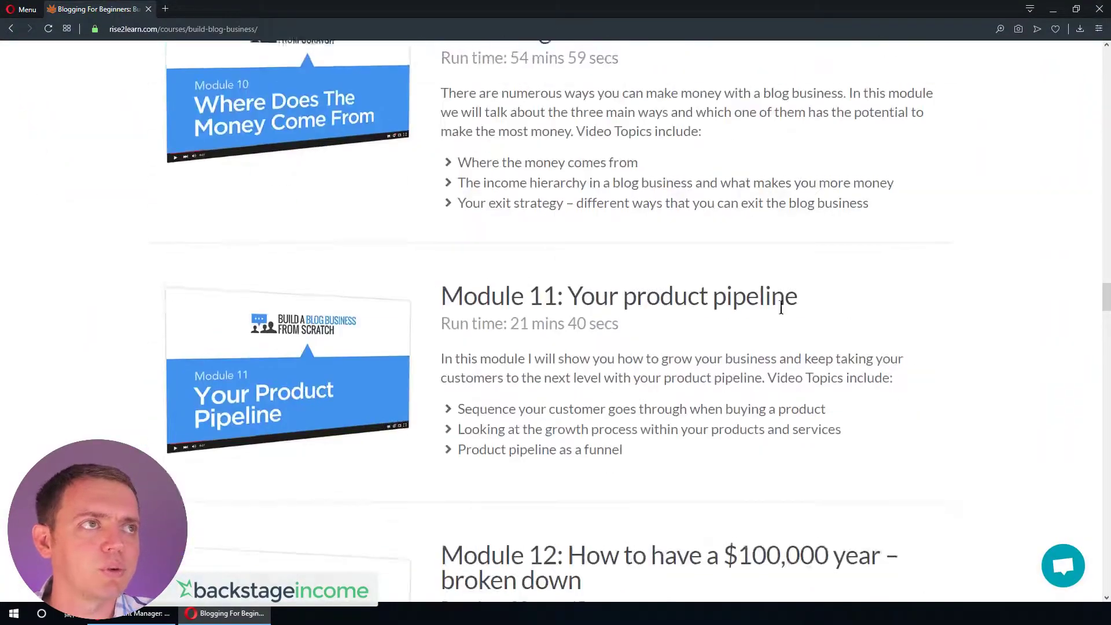
drag(1106, 296, 1106, 57)
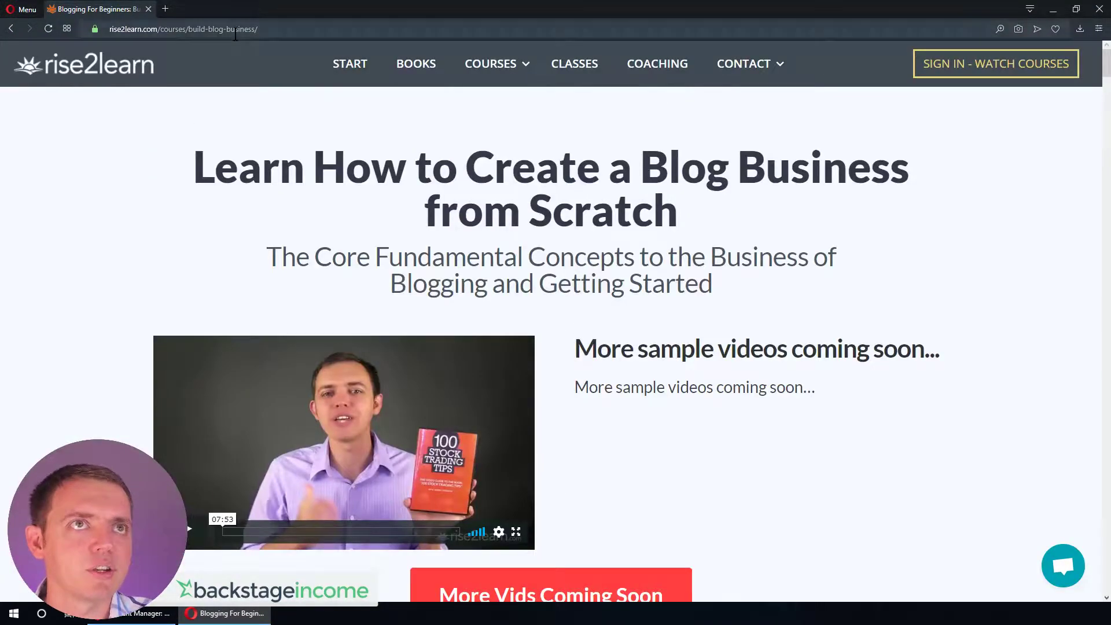
click(241, 30)
text(back)
key(Return)
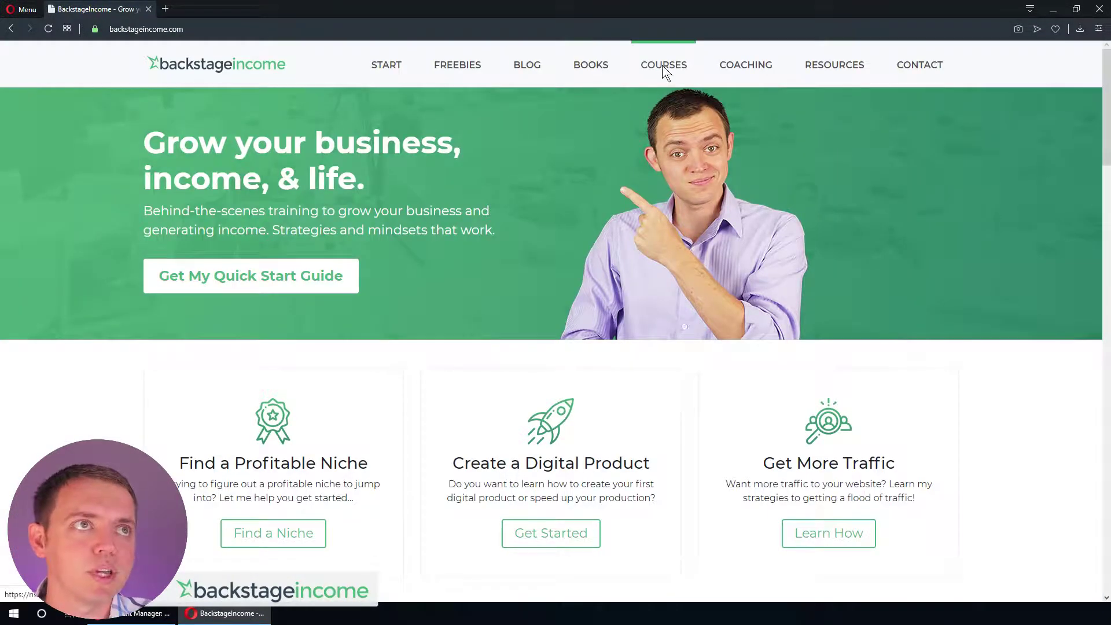
- Browse the Rise2Learn Course Library down to Marketing Your Blog Business and YouTube Business Launch
click(663, 66)
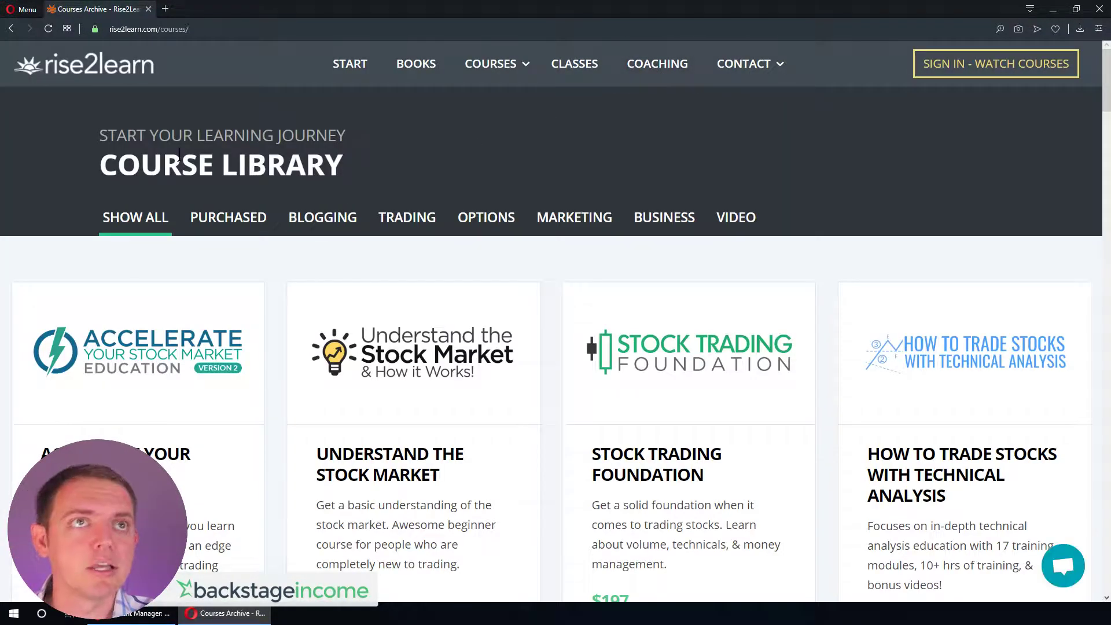
mouse_move(492, 64)
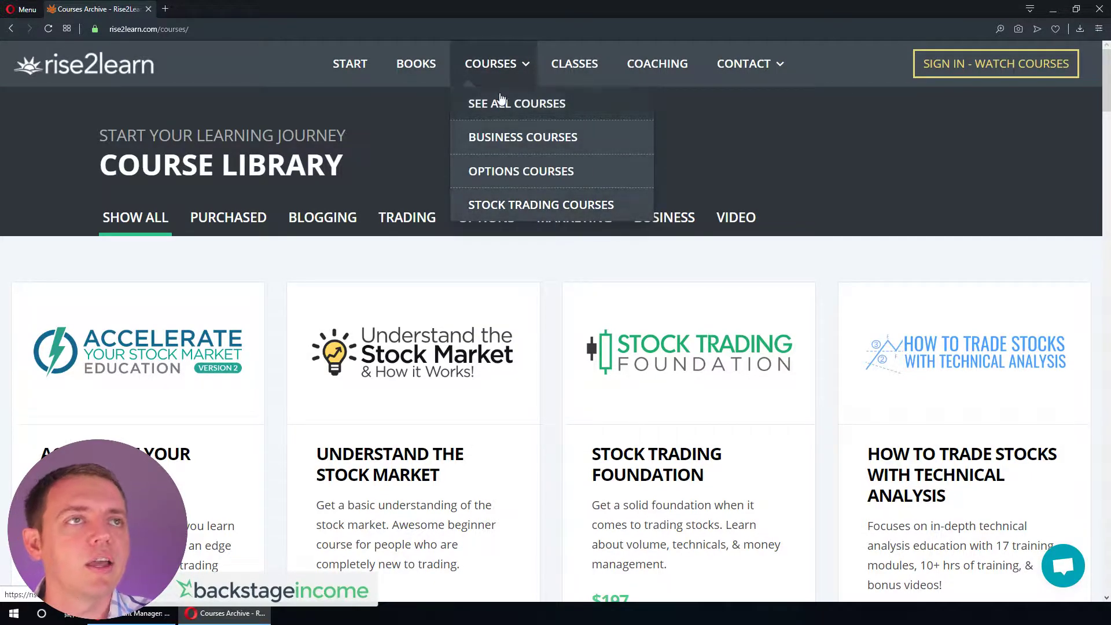
scroll(367, 379, down, 10)
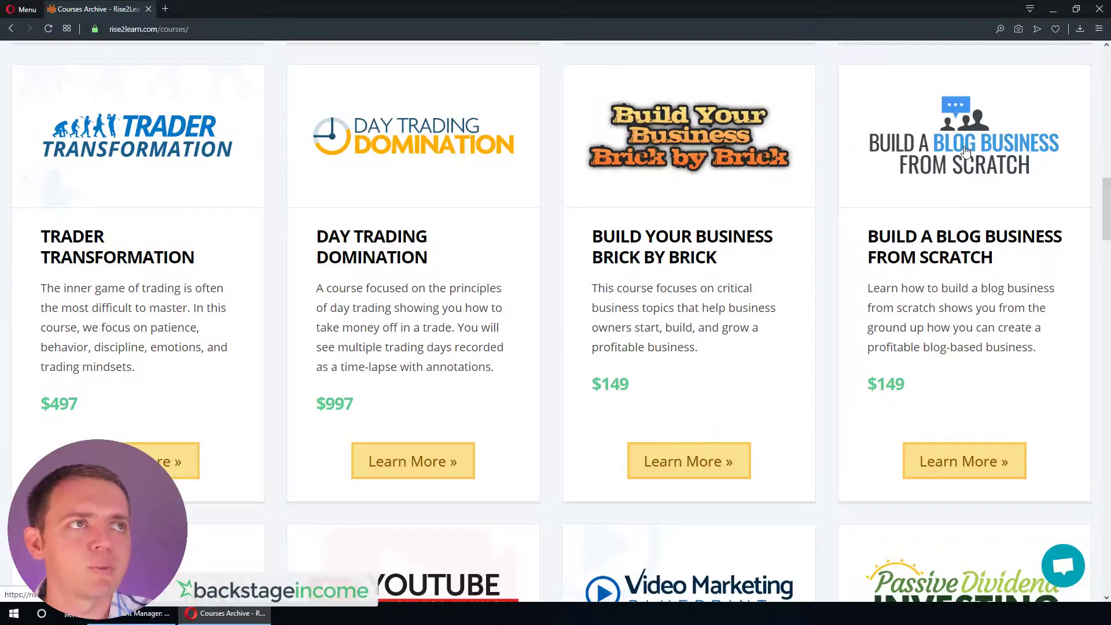
scroll(875, 285, down, 5)
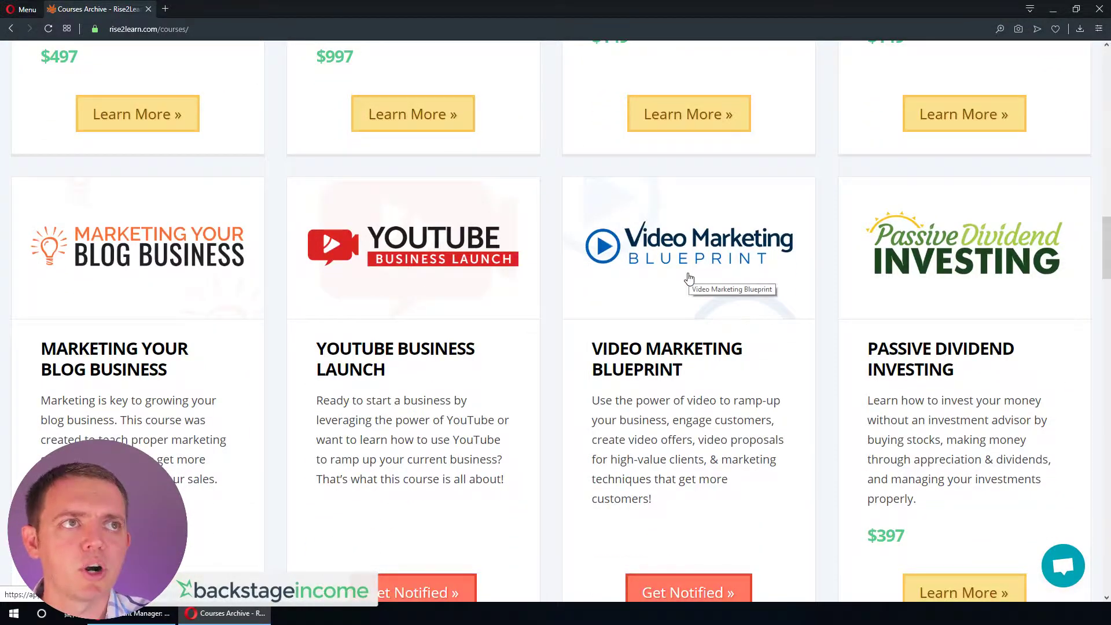
scroll(688, 279, down, 2)
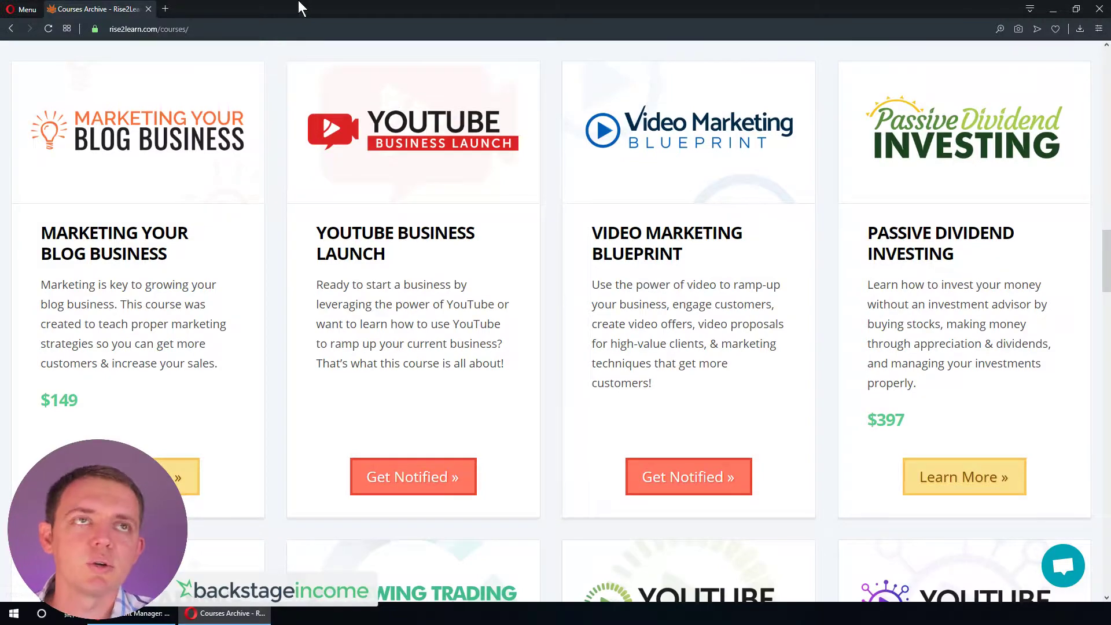
- Go to backstageincome.com and scroll down to its Latest Posts video thumbnail grid
click(231, 32)
text(backstageincome.com)
key(Return)
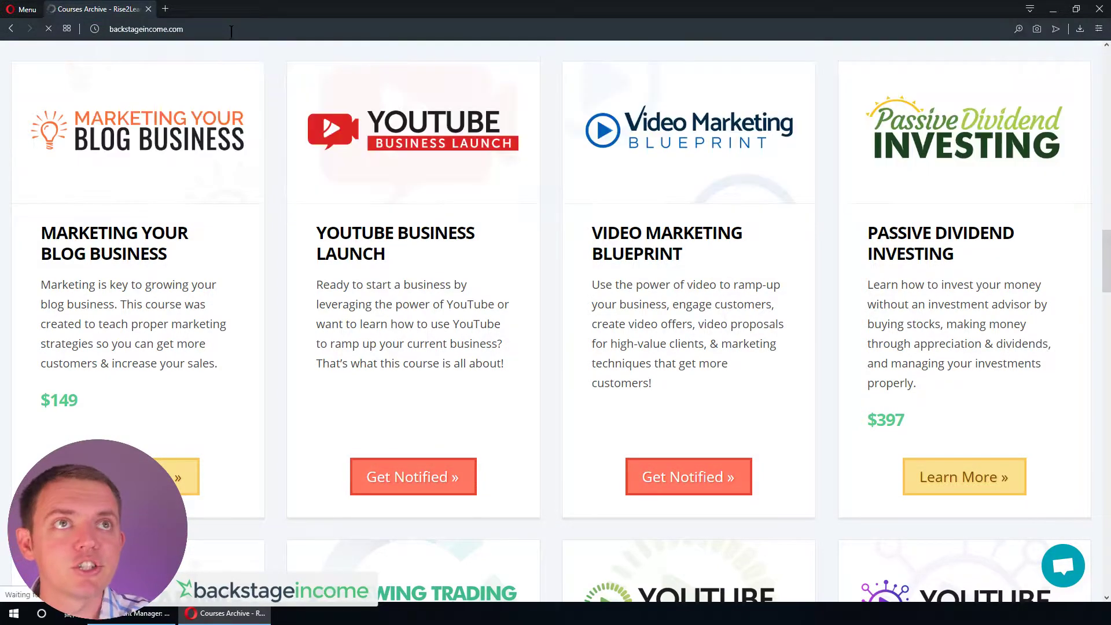
scroll(341, 183, down, 6)
scroll(334, 179, up, 6)
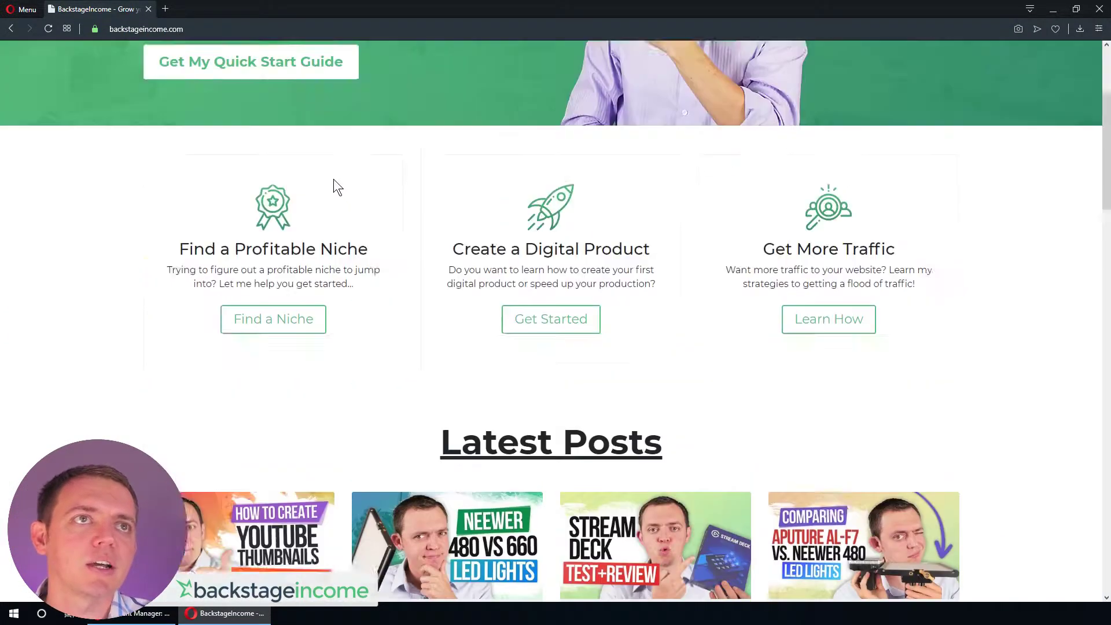
scroll(268, 211, down, 7)
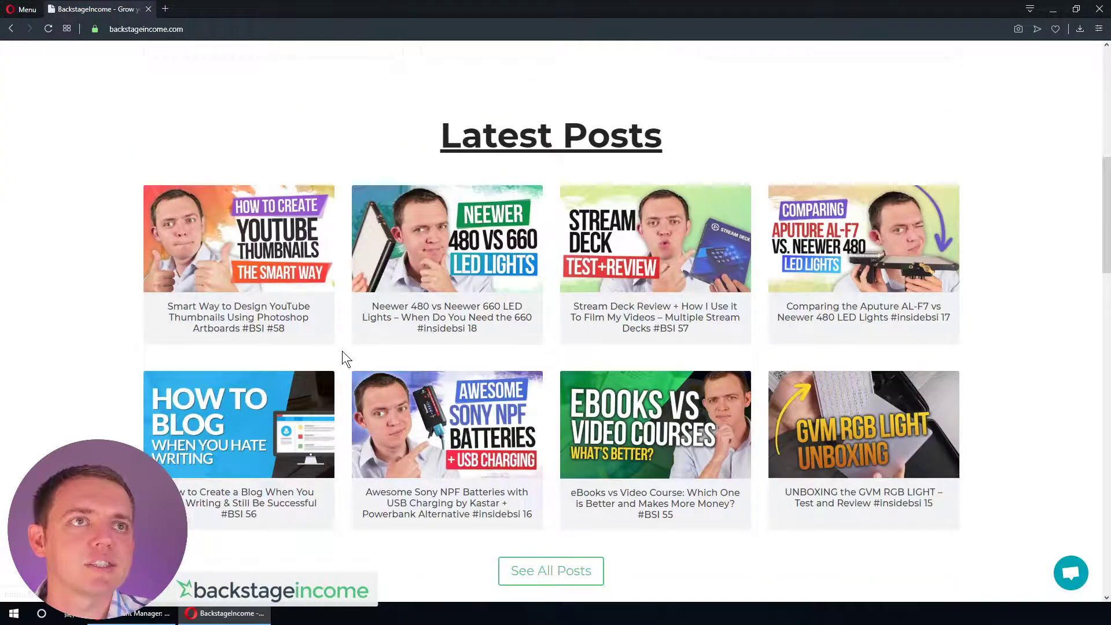
scroll(463, 330, down, 3)
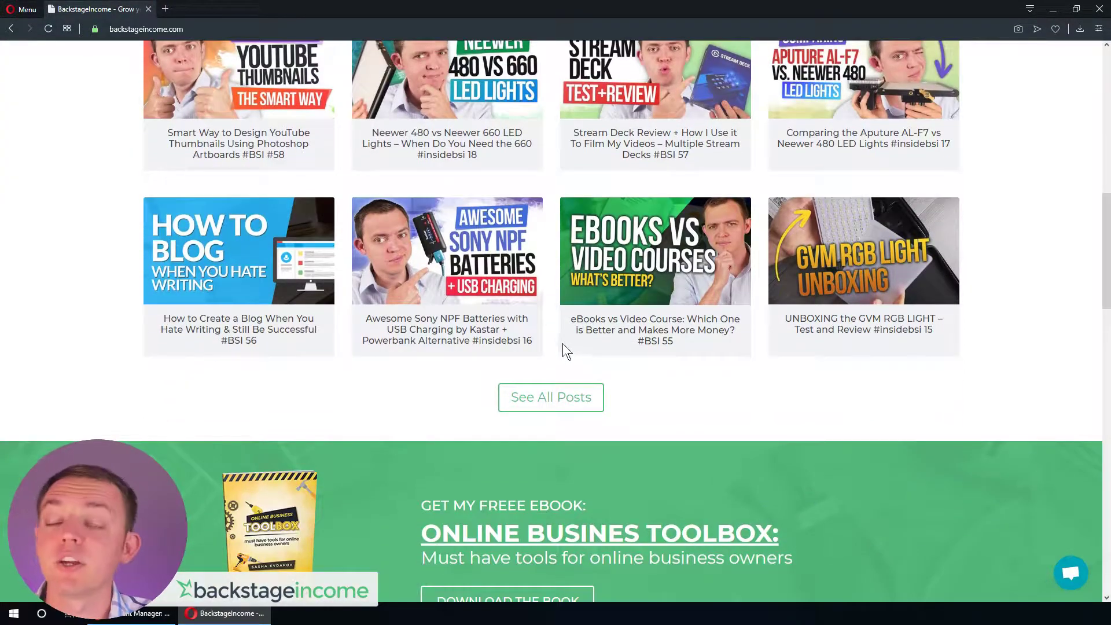